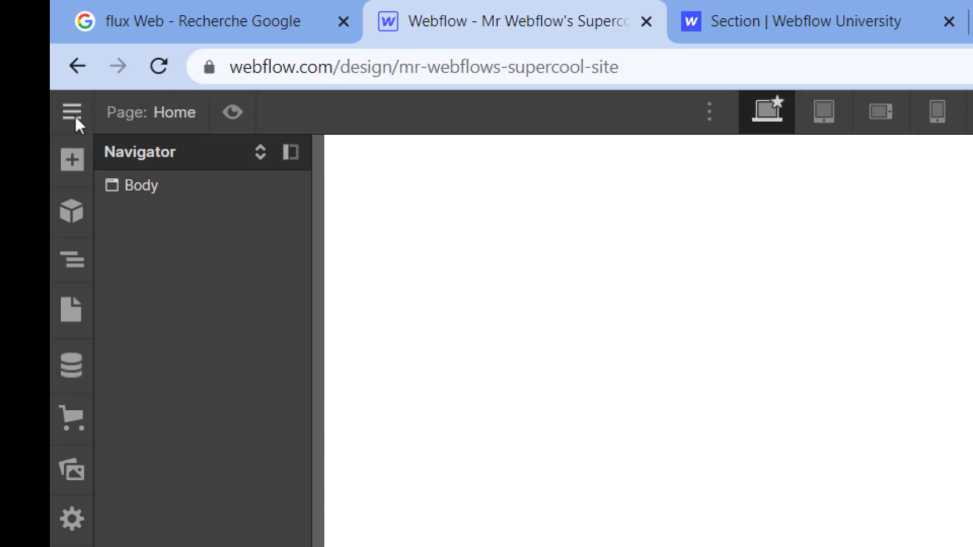
# Return to the workspace dashboard and reopen Mr Webflow's Supercool Site in the Designer.
pyautogui.click(74, 114)
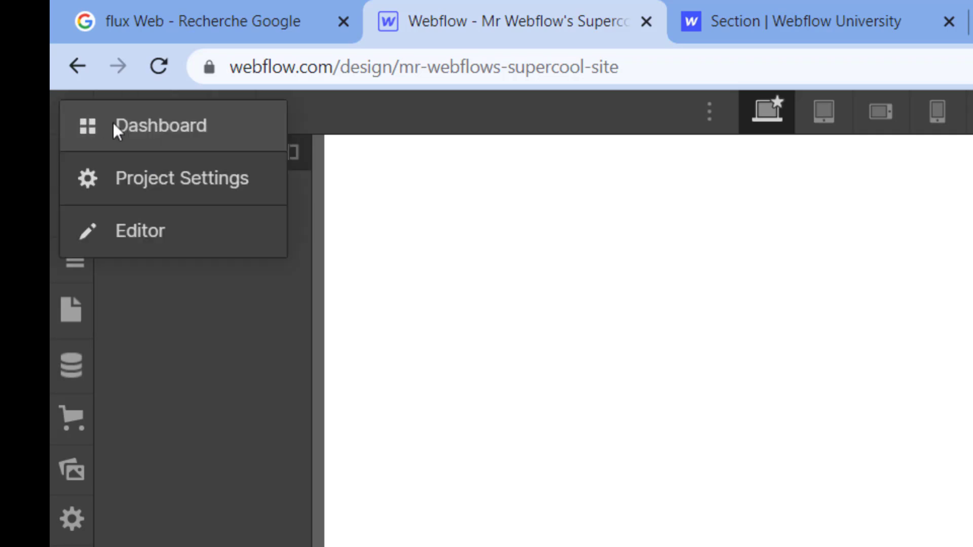
pyautogui.click(151, 129)
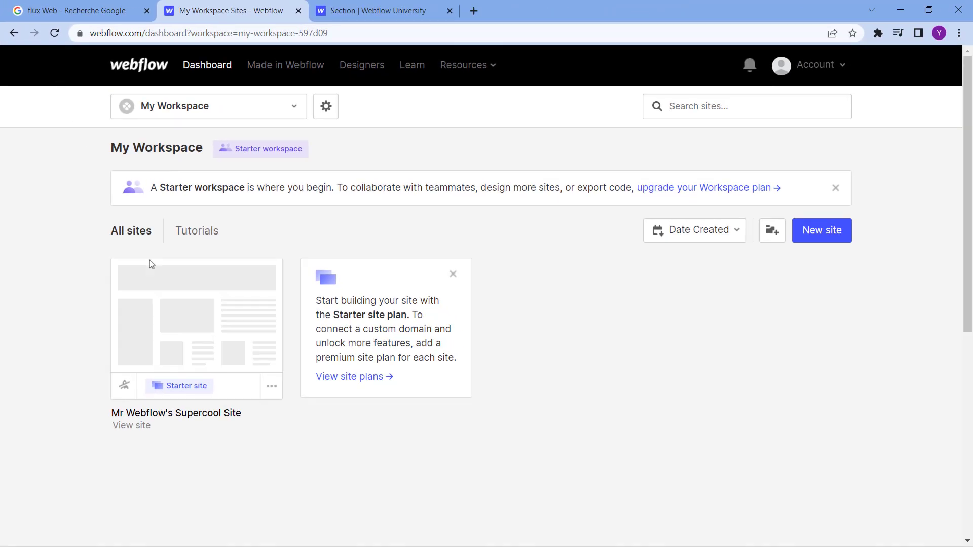
pyautogui.click(187, 337)
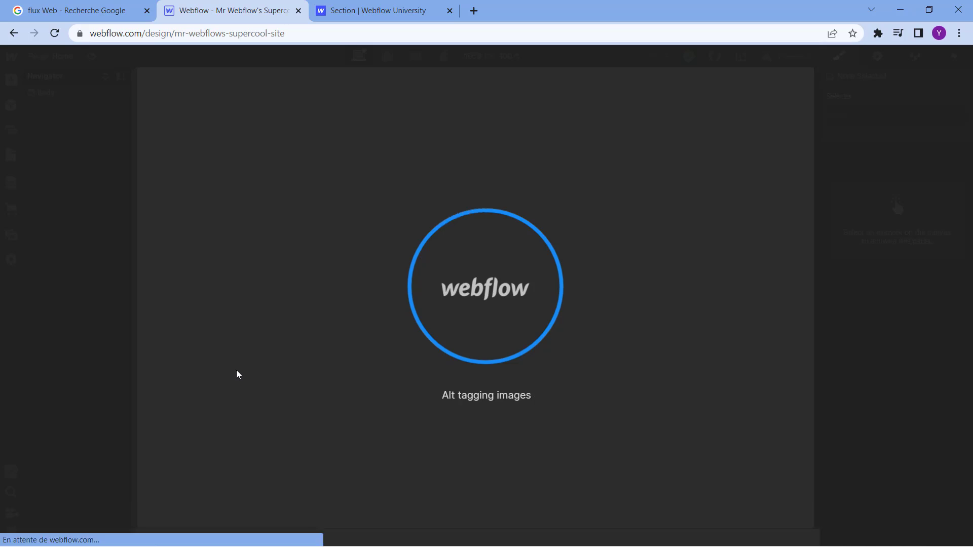
# Open the site's project settings and review the name, subdomain and folder options in the general settings.
pyautogui.moveTo(29, 90)
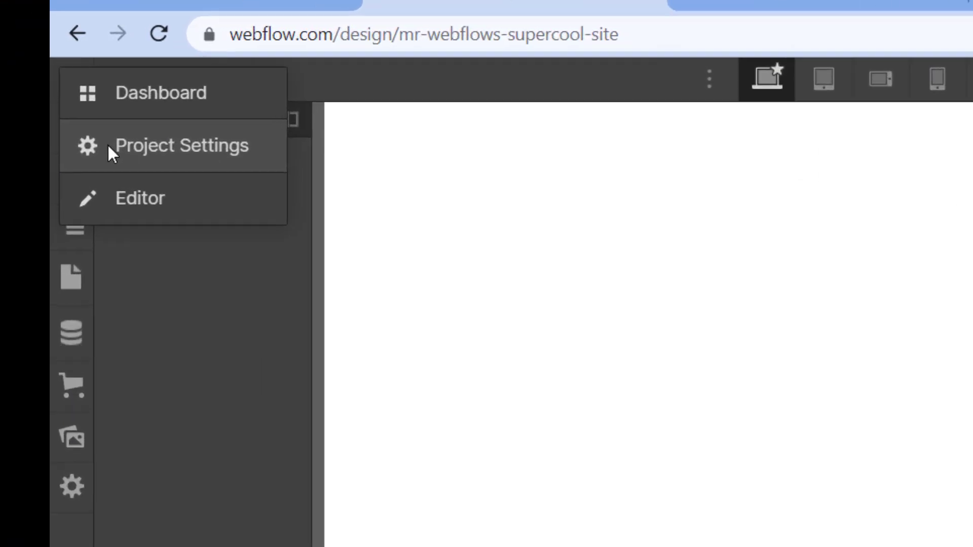
pyautogui.click(107, 146)
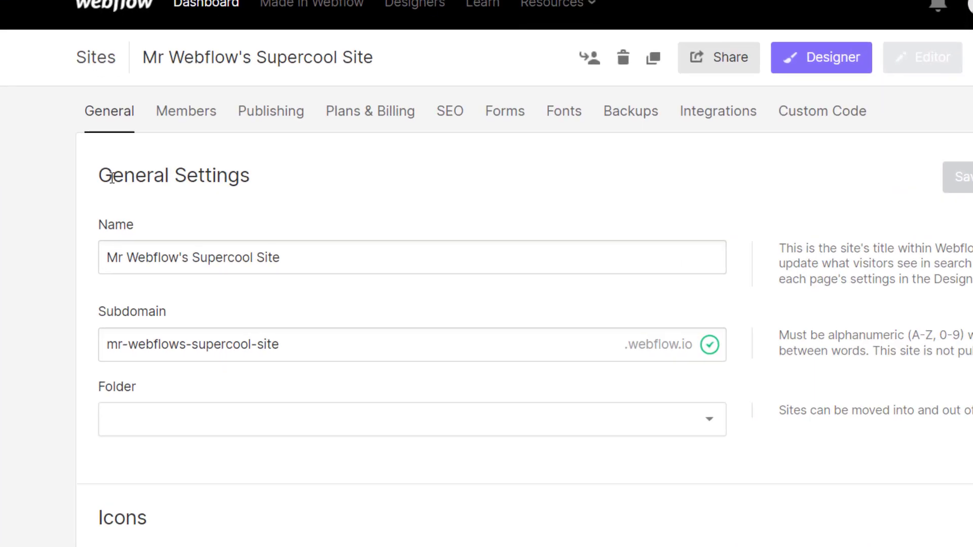
pyautogui.moveTo(225, 362); pyautogui.dragTo(386, 361)
pyautogui.click(254, 140)
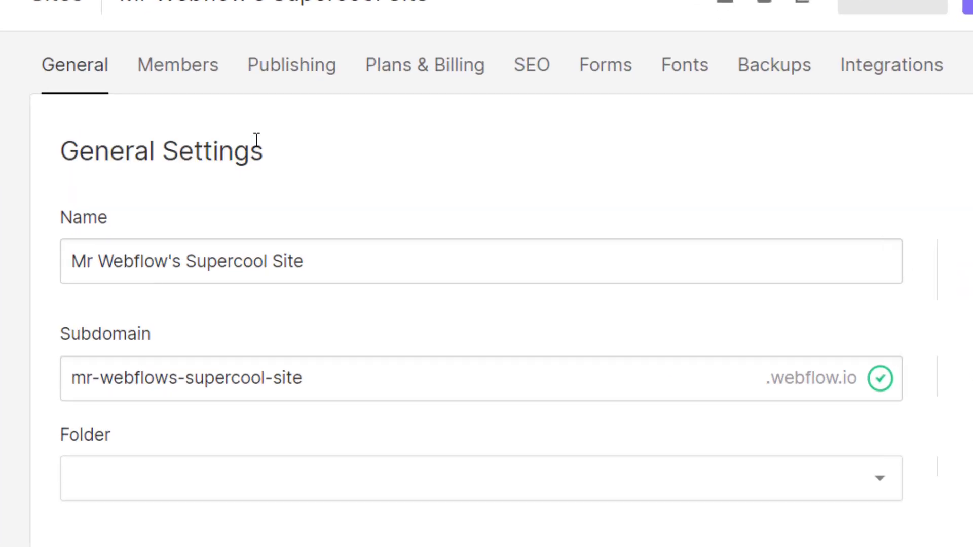
pyautogui.moveTo(330, 260); pyautogui.dragTo(58, 253)
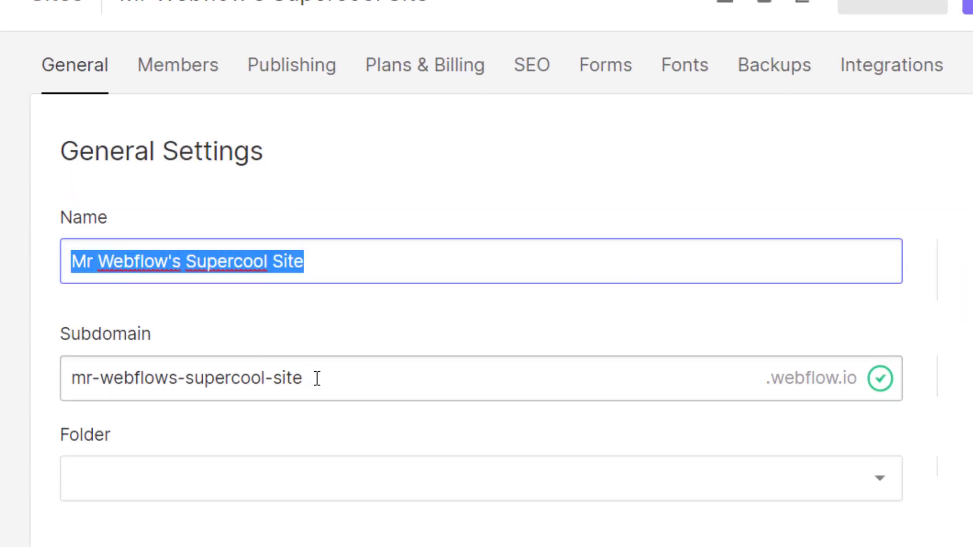
pyautogui.moveTo(315, 375); pyautogui.dragTo(39, 390)
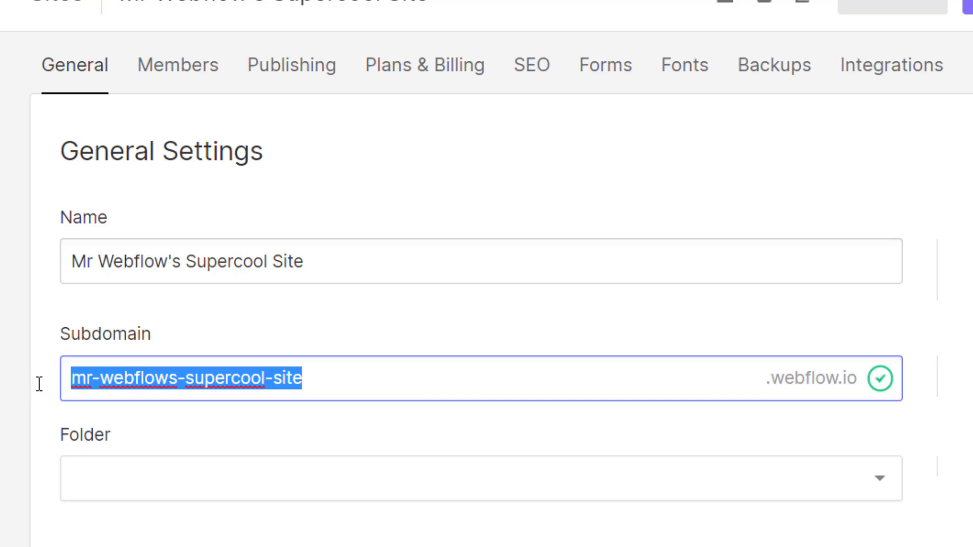
pyautogui.scroll(-2, 38, 389)
pyautogui.scroll(2, 37, 393)
pyautogui.scroll(-2, 39, 384)
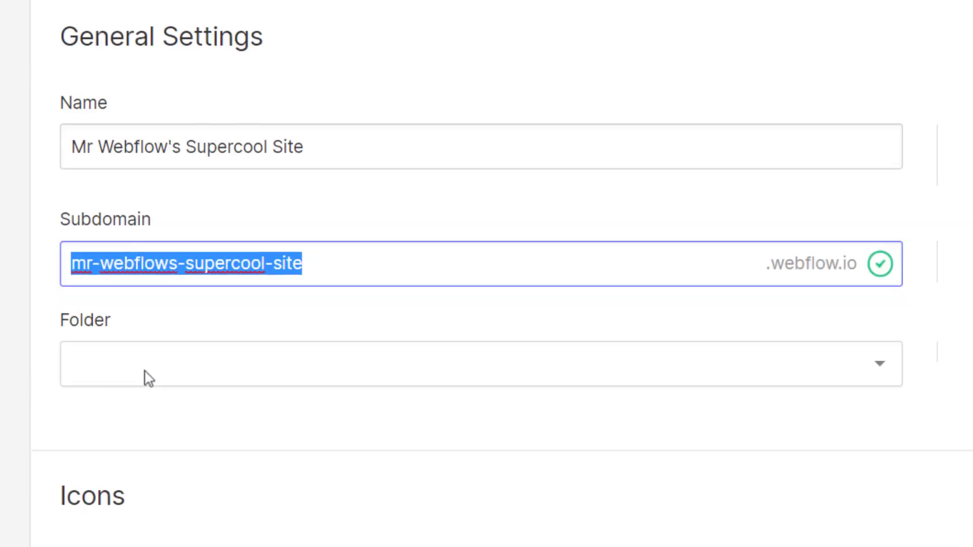
pyautogui.click(211, 372)
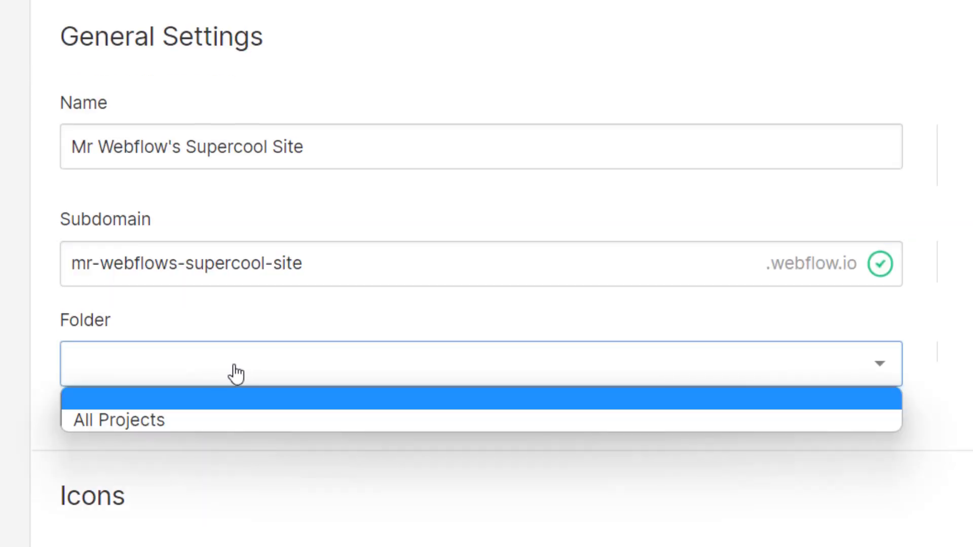
pyautogui.click(236, 374)
# Review the favicon setting and compare it with the icon shown on the browser tab.
pyautogui.scroll(-4, 236, 374)
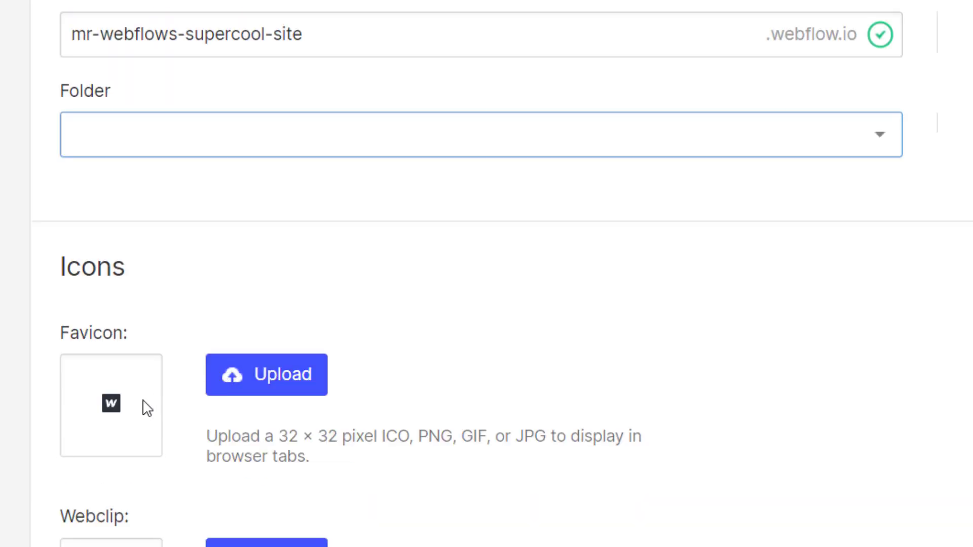
pyautogui.scroll(2, 147, 408)
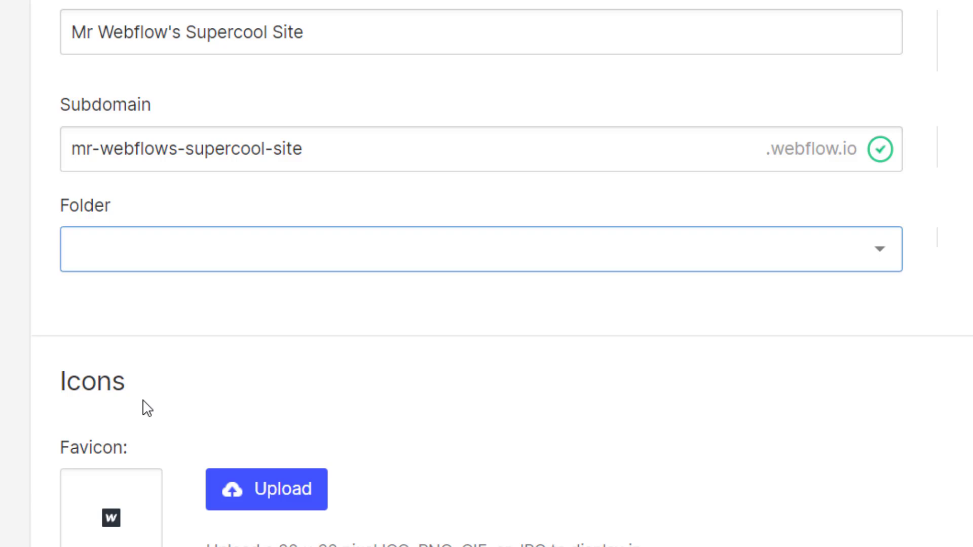
pyautogui.moveTo(79, 448); pyautogui.dragTo(122, 446)
pyautogui.click(122, 445)
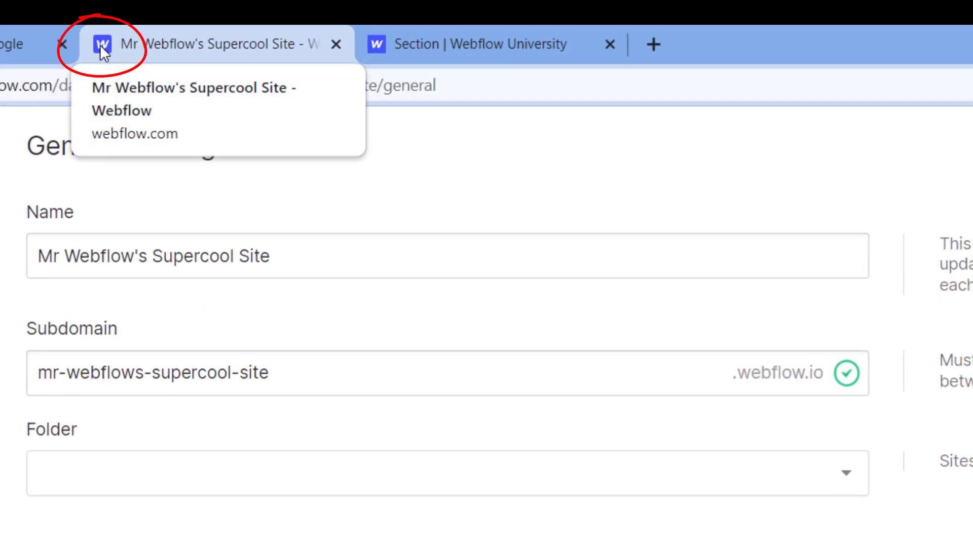
pyautogui.click(99, 45)
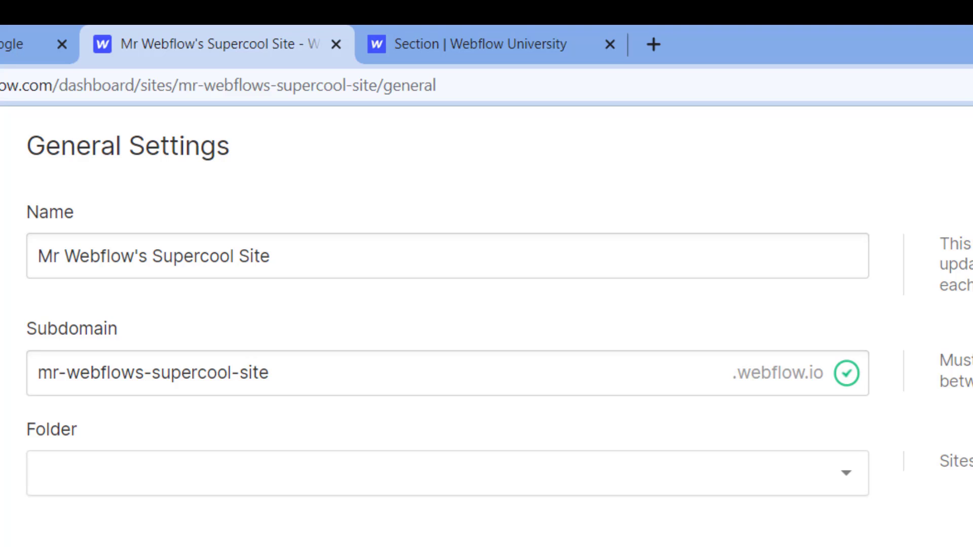
# Review the webclip and language code settings and set the site's time zone to [GMT+2:00] Europe/Paris.
pyautogui.scroll(-2, 486, 332)
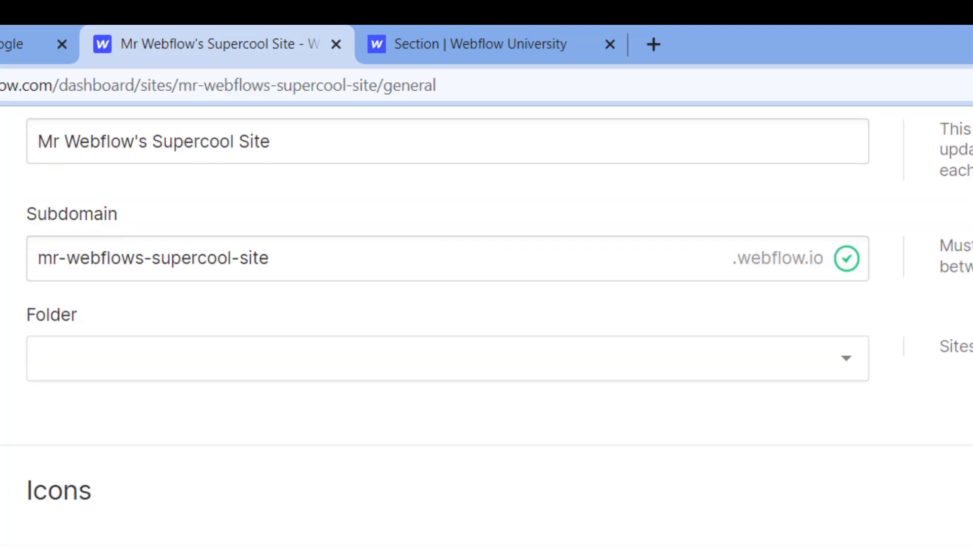
pyautogui.scroll(-4, 487, 332)
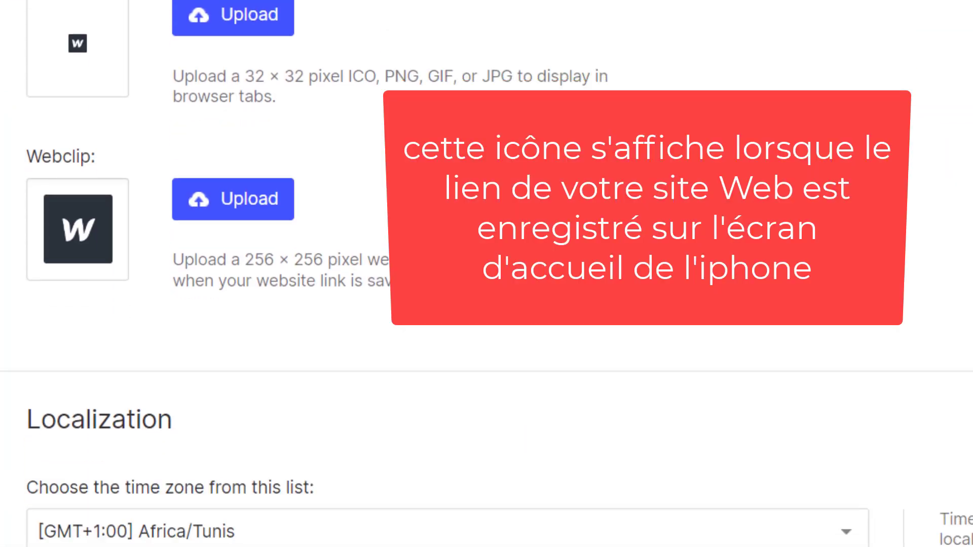
pyautogui.scroll(-4, 278, 469)
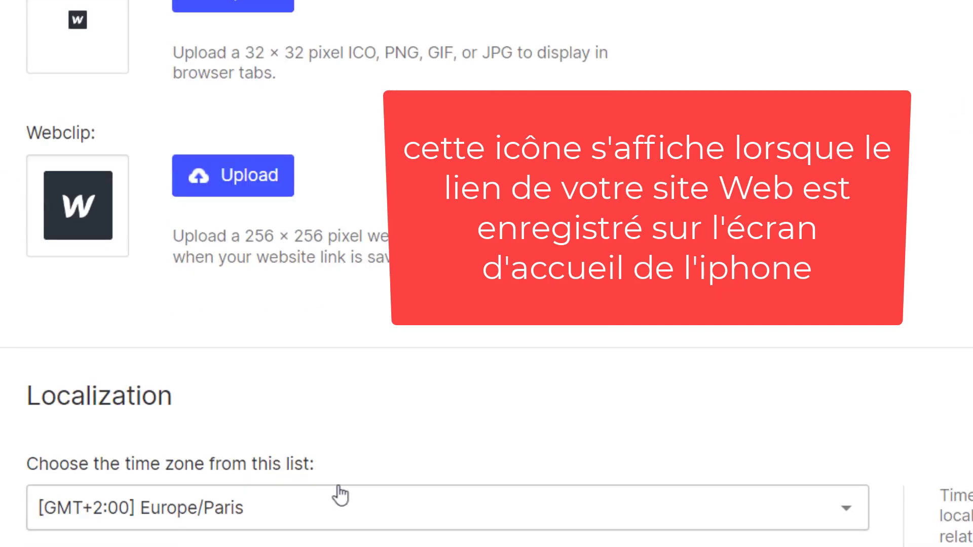
pyautogui.scroll(-4, 378, 508)
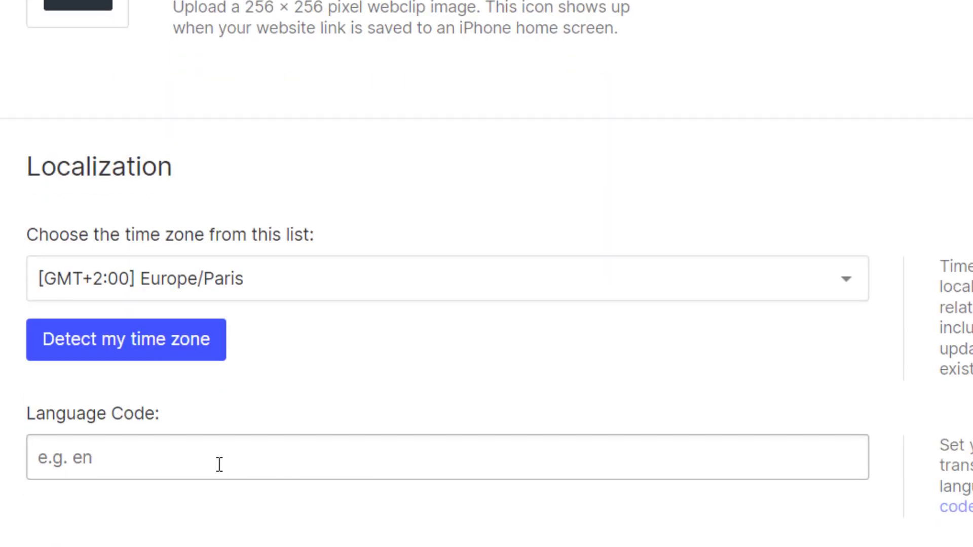
pyautogui.scroll(5, 219, 465)
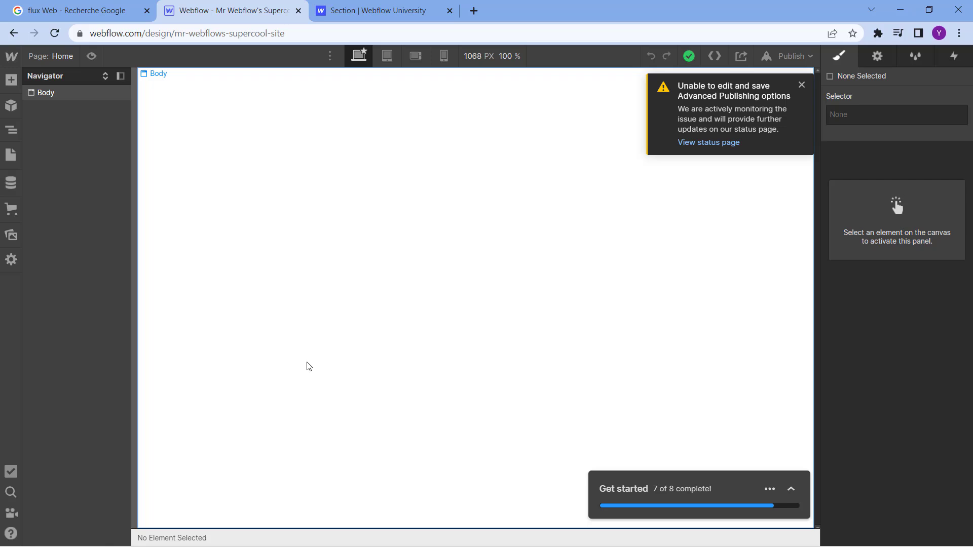
# Open the library of addable elements in the Designer.
pyautogui.press('a')
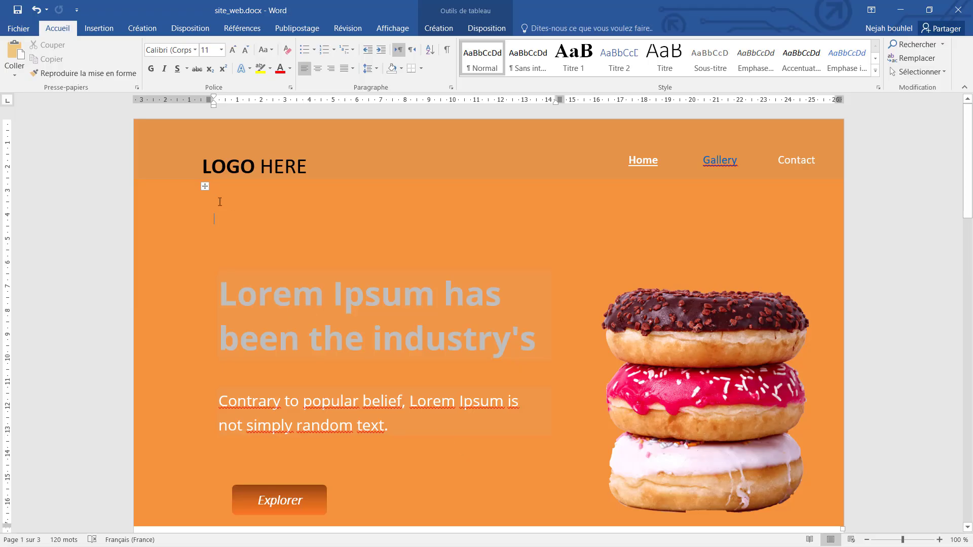
# In the Word document site_web.docx, apply all borders to the table holding the headline text and donut image.
pyautogui.click(204, 186)
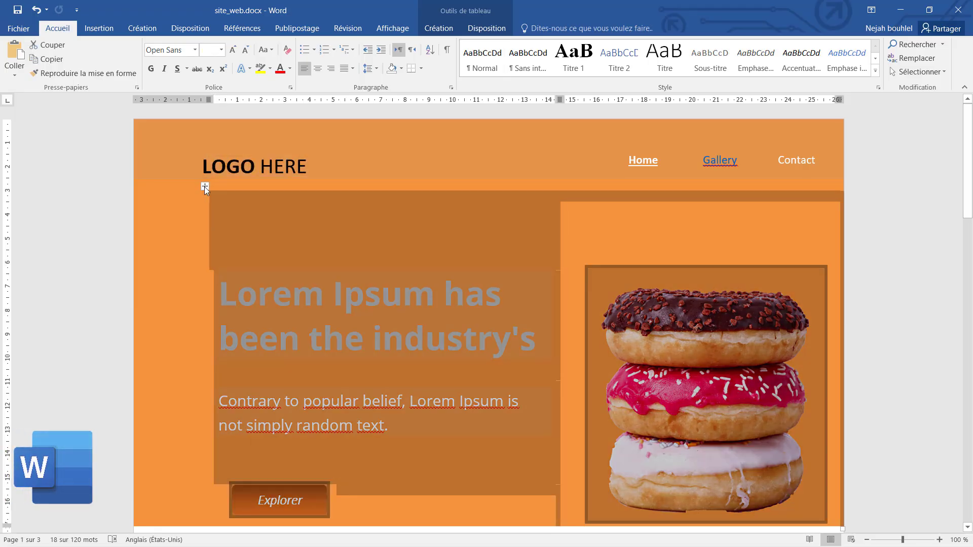
pyautogui.click(421, 70)
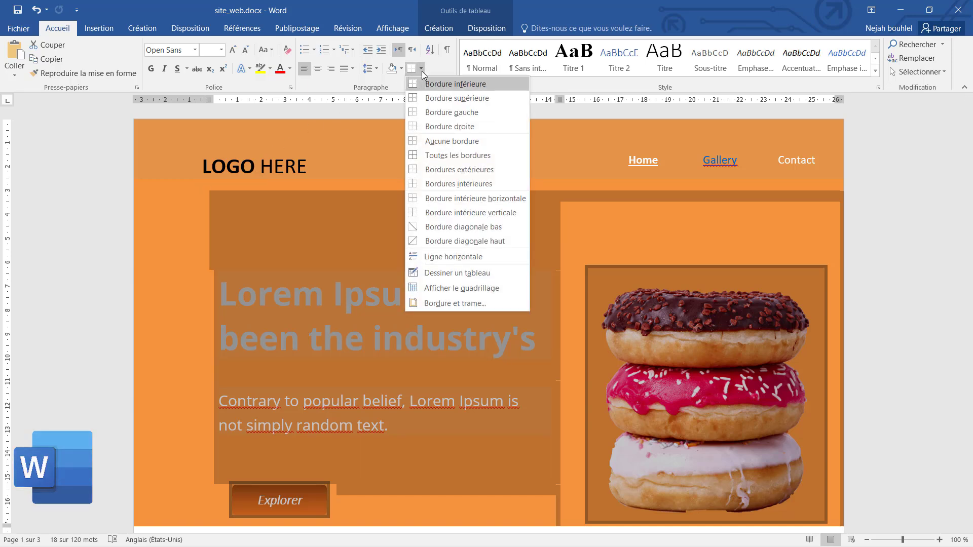
pyautogui.click(428, 155)
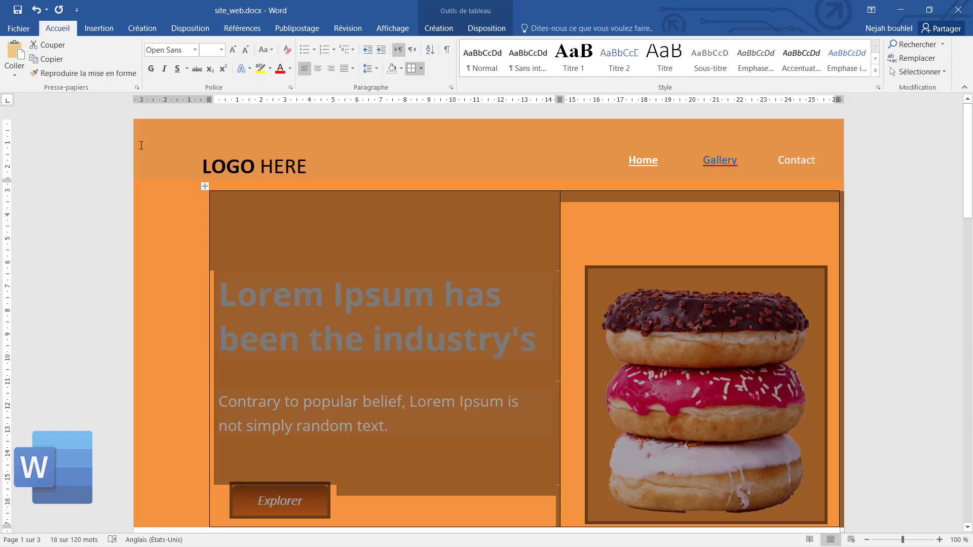
pyautogui.click(138, 147)
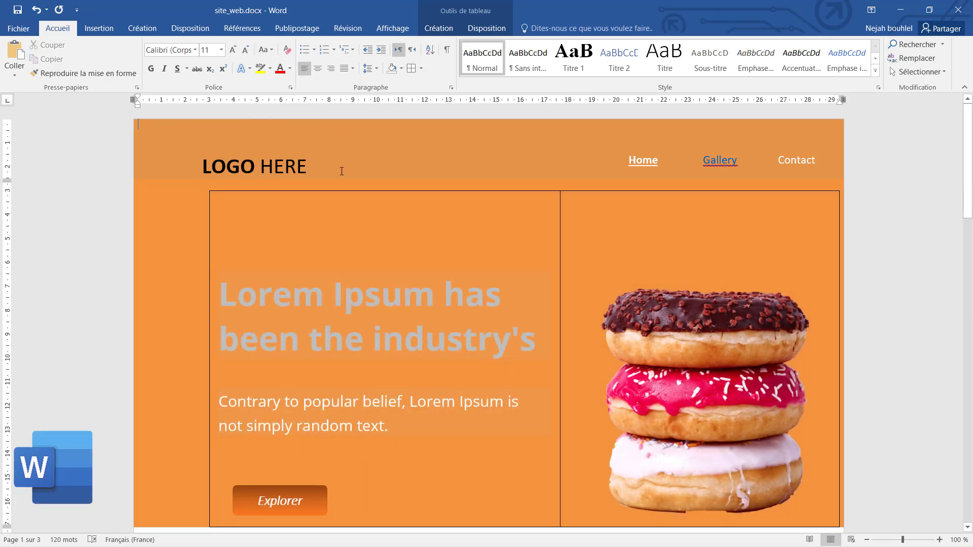
# Apply all borders to the header table with the logo and navigation links, and look over the page layout down to Our Pastries.
pyautogui.moveTo(342, 170); pyautogui.dragTo(760, 155)
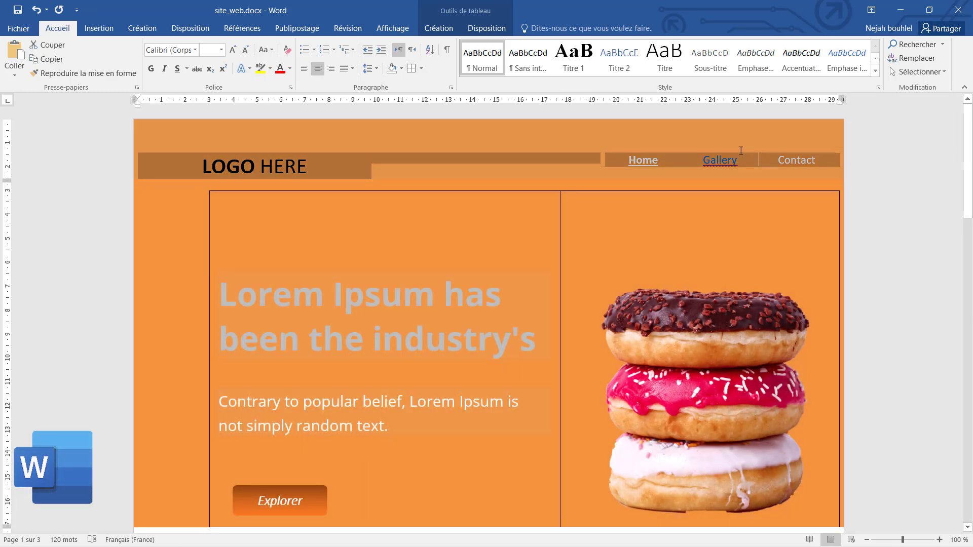
pyautogui.click(411, 68)
pyautogui.click(394, 191)
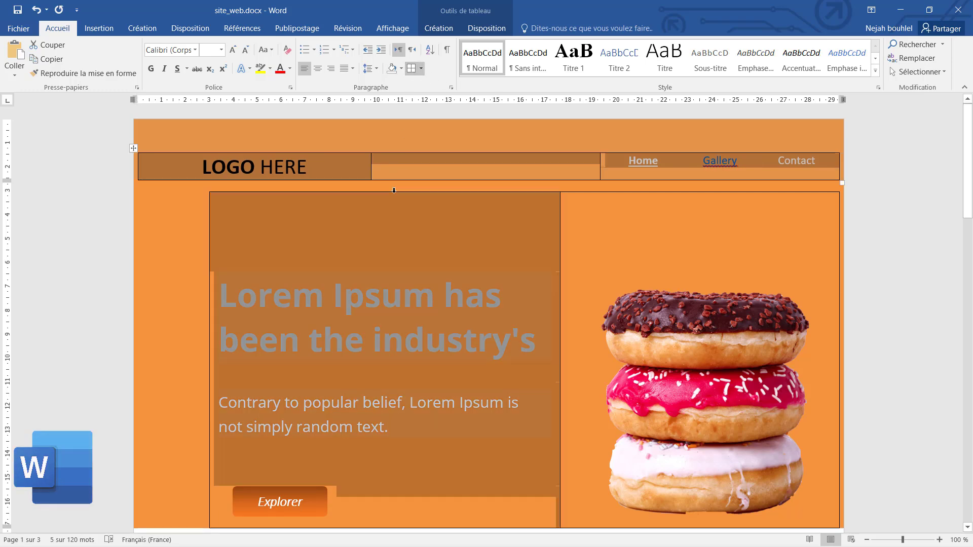
pyautogui.scroll(-5, 456, 285)
pyautogui.scroll(-5, 455, 285)
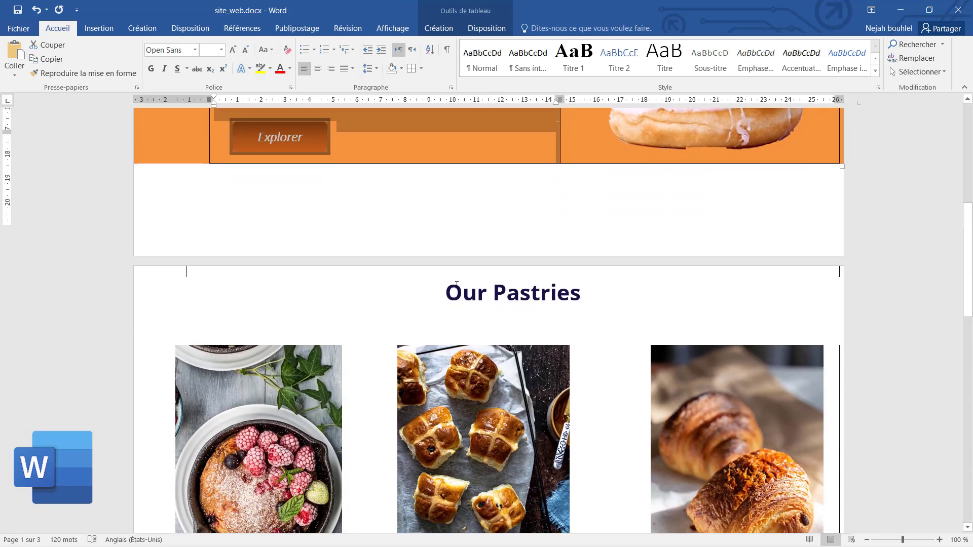
pyautogui.scroll(9, 455, 285)
pyautogui.scroll(1, 455, 284)
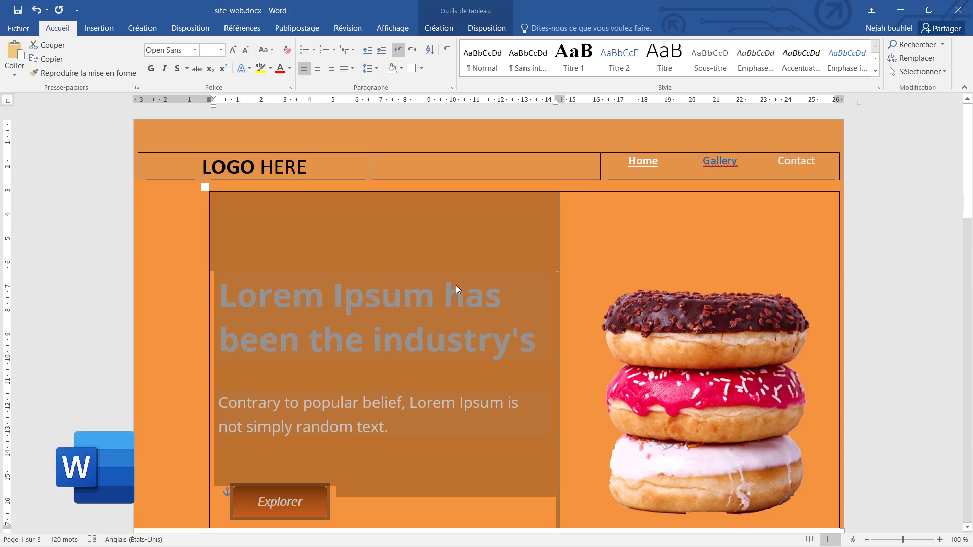
# Switch to the Webflow Designer and review the addable elements from Basic through Typography, CMS, Media and Forms to Components.
pyautogui.hotkey('alt', 'Tab')
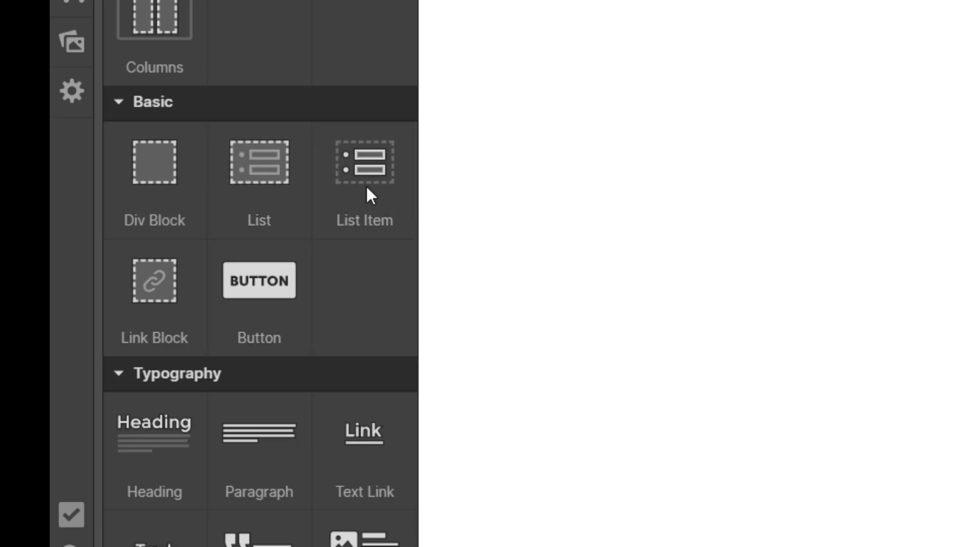
pyautogui.scroll(-3, 366, 184)
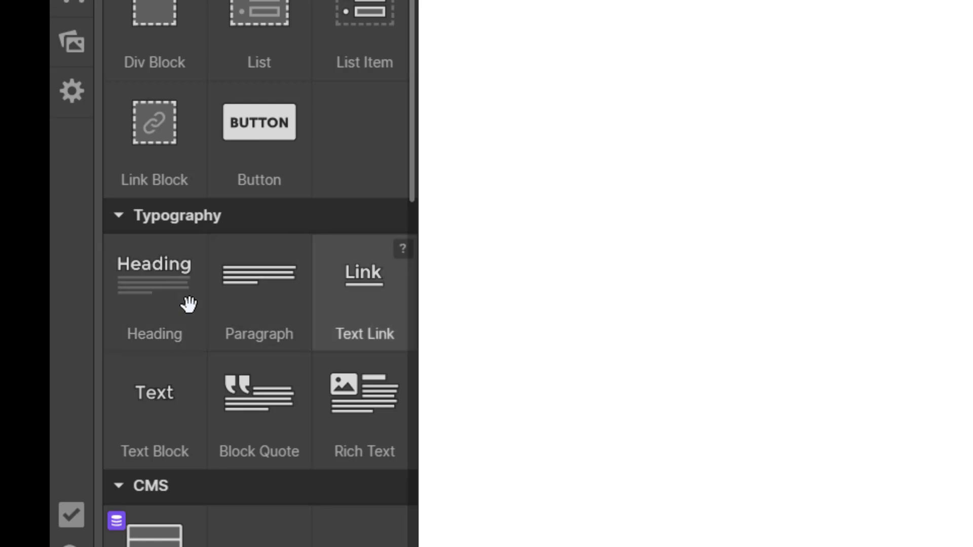
pyautogui.scroll(-5, 189, 304)
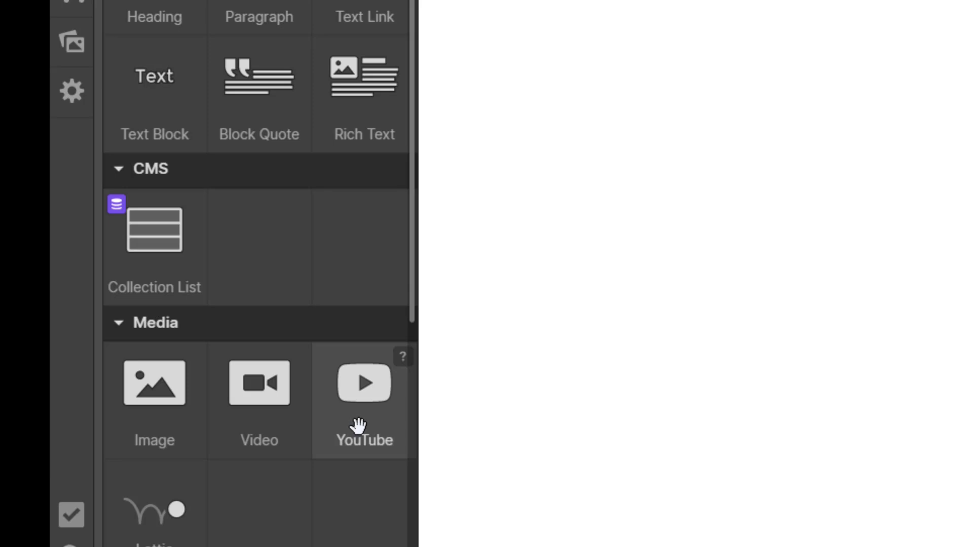
pyautogui.scroll(-5, 359, 426)
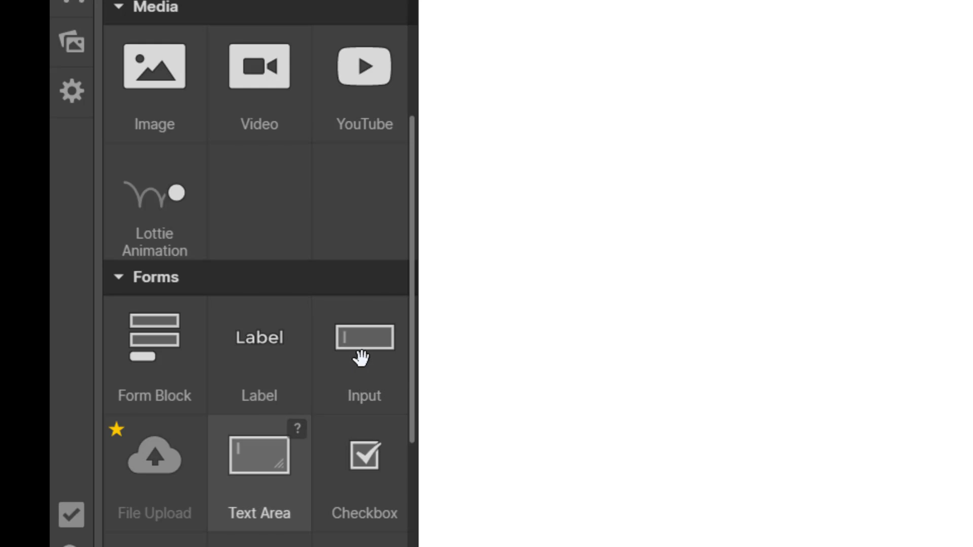
pyautogui.scroll(-3, 361, 358)
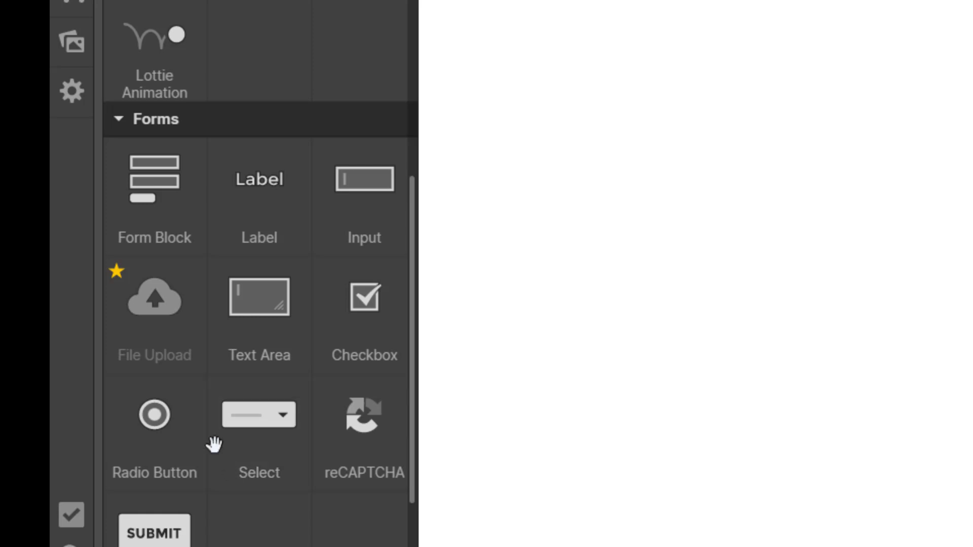
pyautogui.scroll(-3, 174, 382)
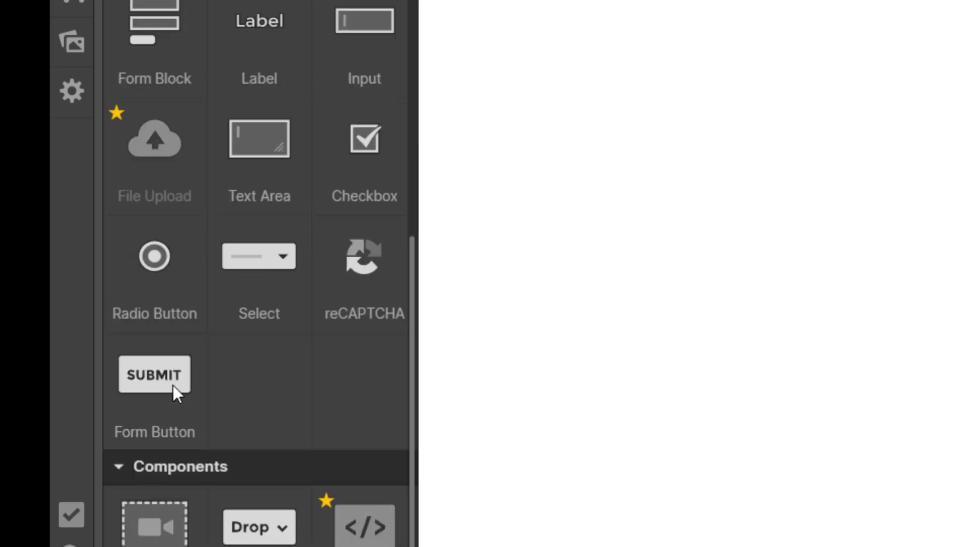
pyautogui.scroll(-3, 172, 385)
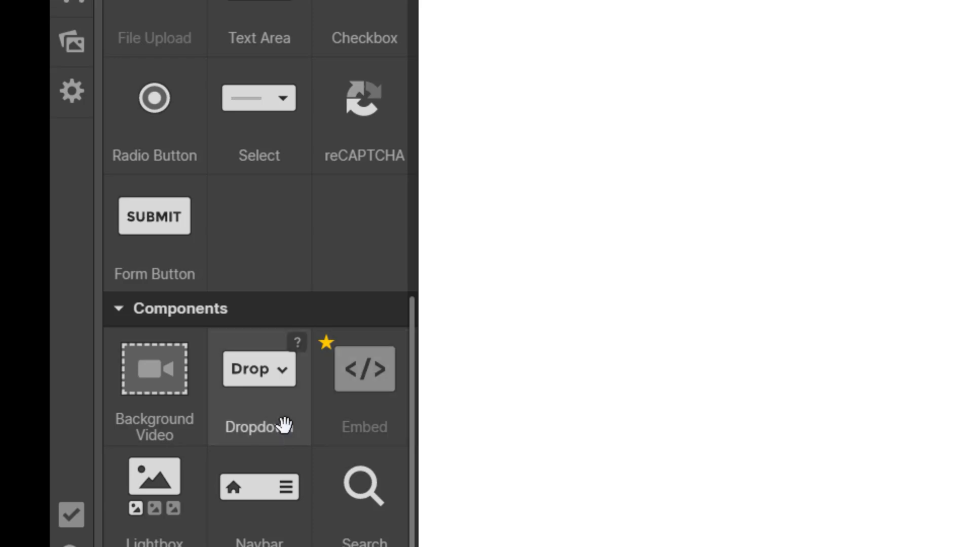
pyautogui.scroll(-3, 282, 425)
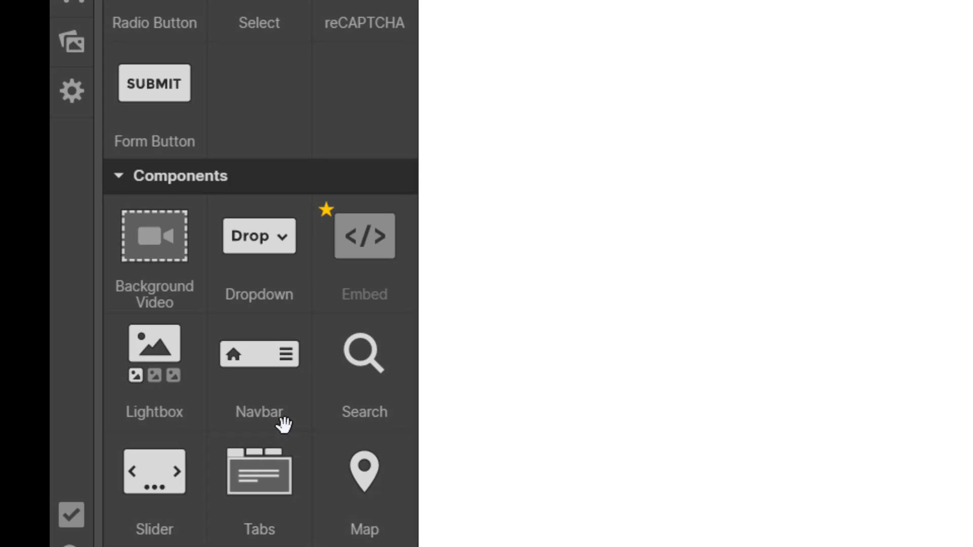
pyautogui.scroll(10, 284, 425)
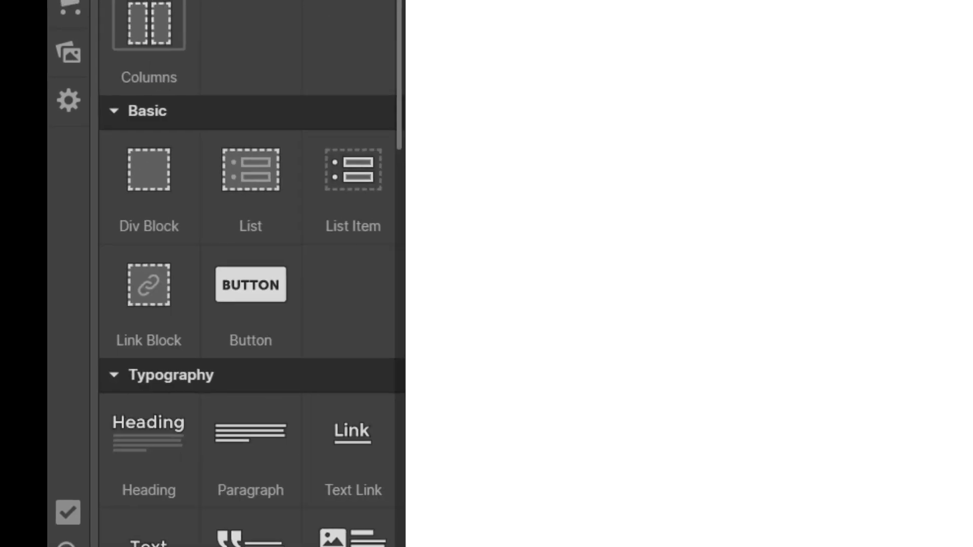
# View the Symbols library and the page's element tree in the Navigator.
pyautogui.click(20, 35)
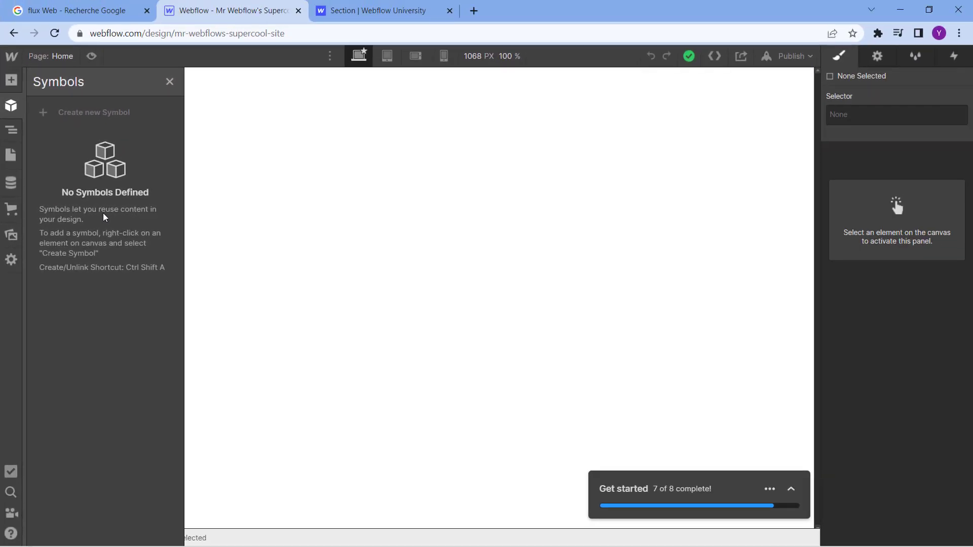
pyautogui.press('z')
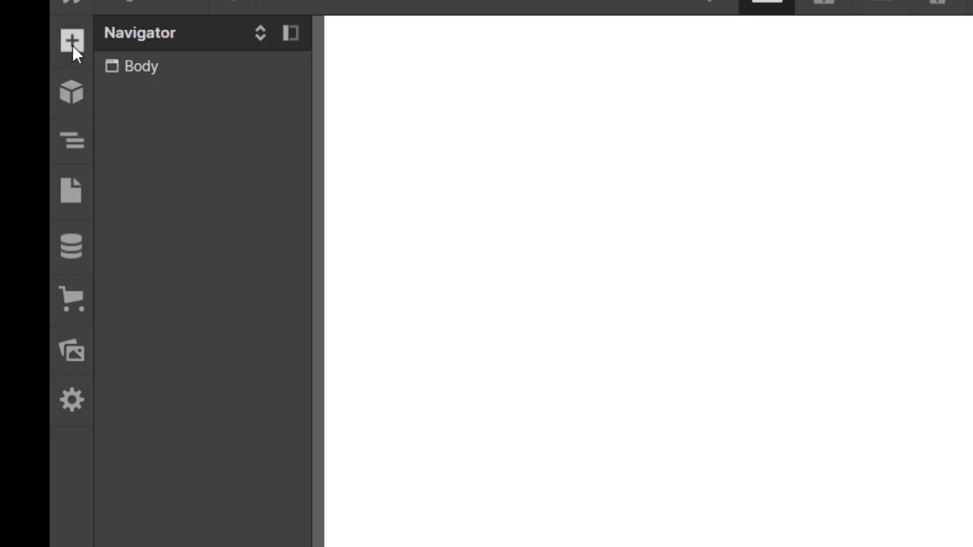
# Add a Section to the page body and place a Container inside it.
pyautogui.click(72, 46)
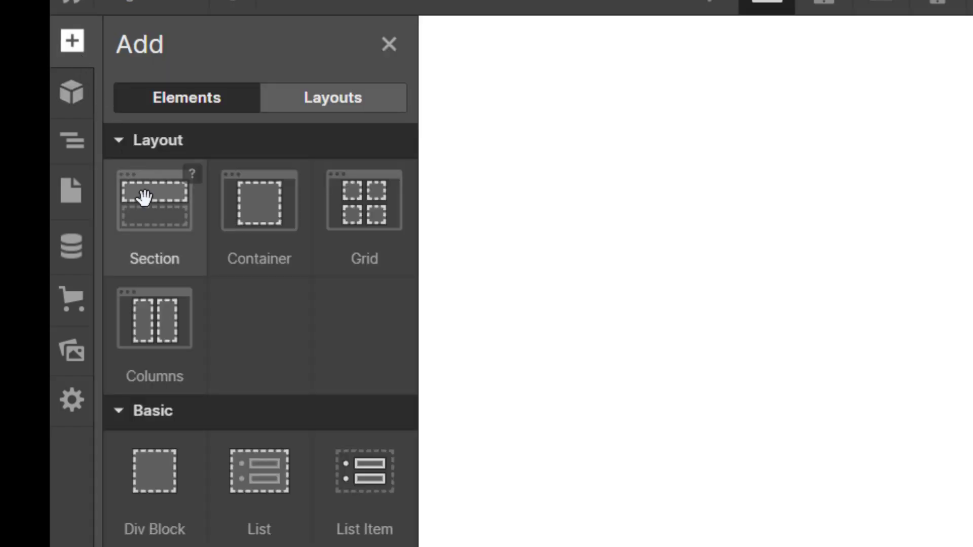
pyautogui.moveTo(143, 196); pyautogui.dragTo(416, 138)
pyautogui.press('a')
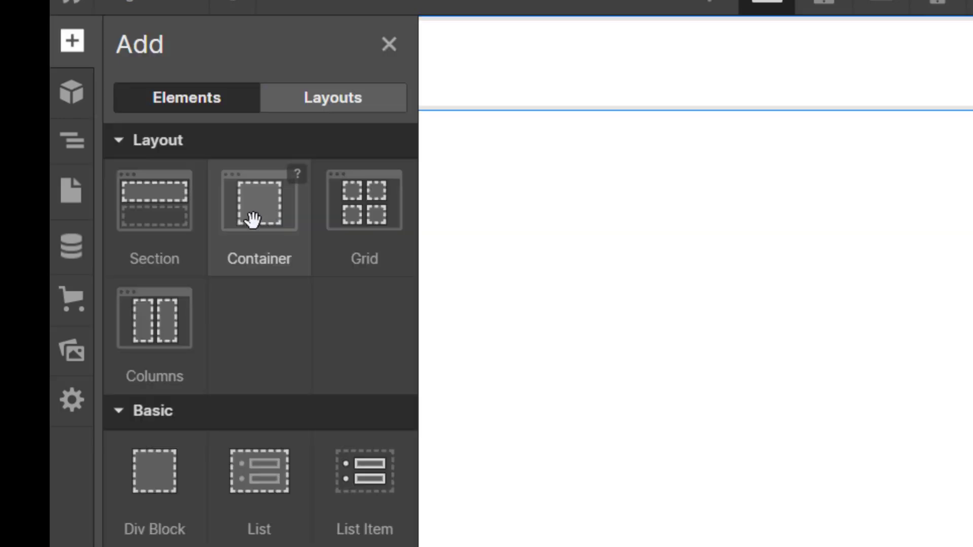
pyautogui.moveTo(252, 217); pyautogui.dragTo(609, 51)
# Nest a Columns element inside the Container and give it three equal columns (4, 4, 4).
pyautogui.press('a')
pyautogui.moveTo(160, 325); pyautogui.dragTo(171, 163)
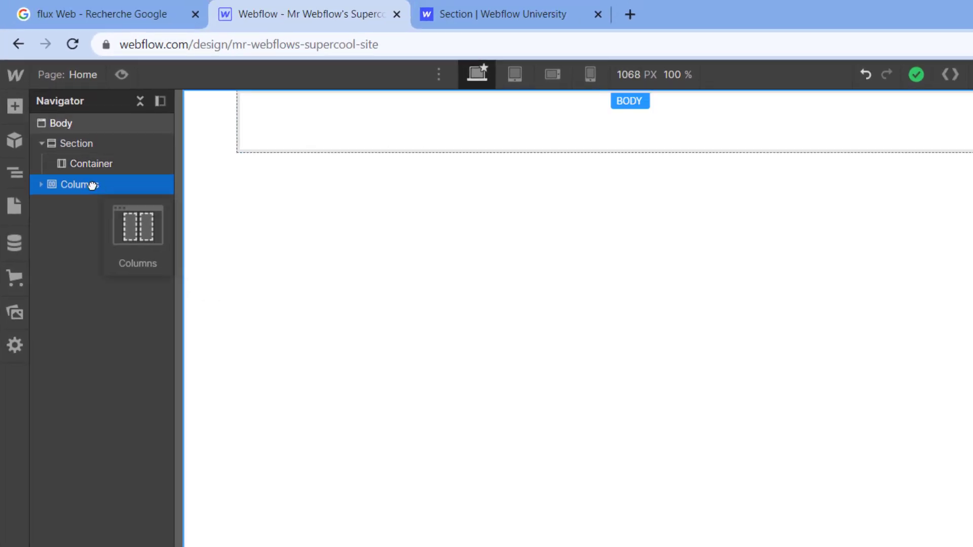
pyautogui.moveTo(92, 185)
pyautogui.mouseDown()
pyautogui.moveTo(78, 146)
pyautogui.moveTo(96, 157)
pyautogui.moveTo(93, 191)
pyautogui.moveTo(180, 195)
pyautogui.moveTo(129, 174)
pyautogui.moveTo(135, 193)
pyautogui.moveTo(115, 211)
pyautogui.moveTo(110, 164)
pyautogui.moveTo(610, 135)
pyautogui.moveTo(664, 113)
pyautogui.moveTo(643, 104)
pyautogui.moveTo(526, 172)
pyautogui.moveTo(126, 218)
pyautogui.moveTo(113, 189)
pyautogui.moveTo(122, 169)
pyautogui.moveTo(133, 172)
pyautogui.moveTo(129, 181)
pyautogui.moveTo(174, 178)
pyautogui.moveTo(102, 163)
pyautogui.moveTo(107, 181)
pyautogui.mouseUp()
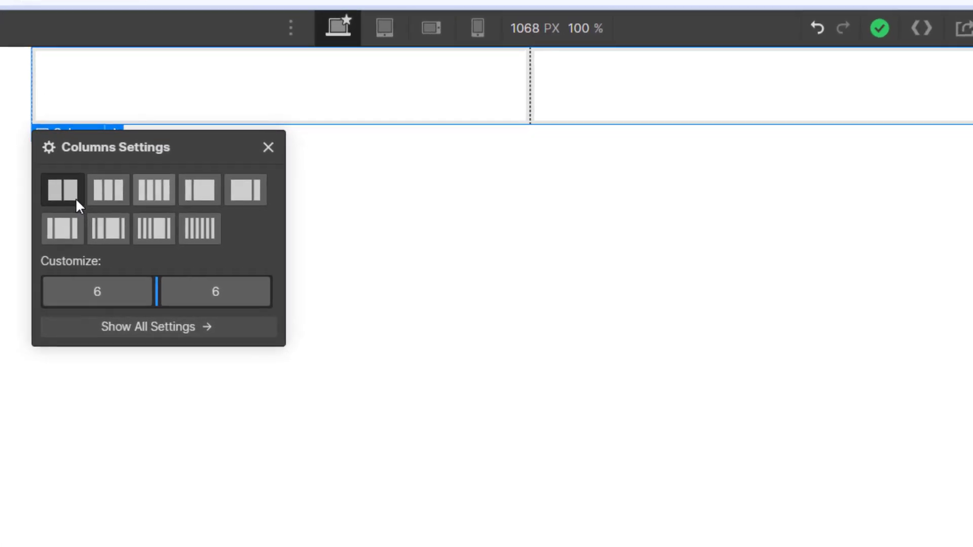
pyautogui.click(108, 198)
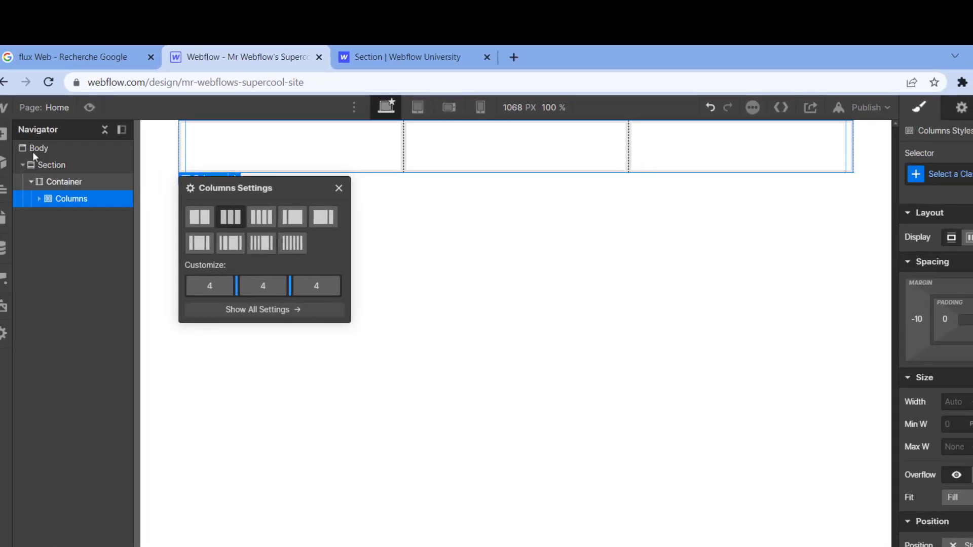
# Expand the Columns element in the page hierarchy and select its individual columns on the canvas to see how they correspond.
pyautogui.click(39, 199)
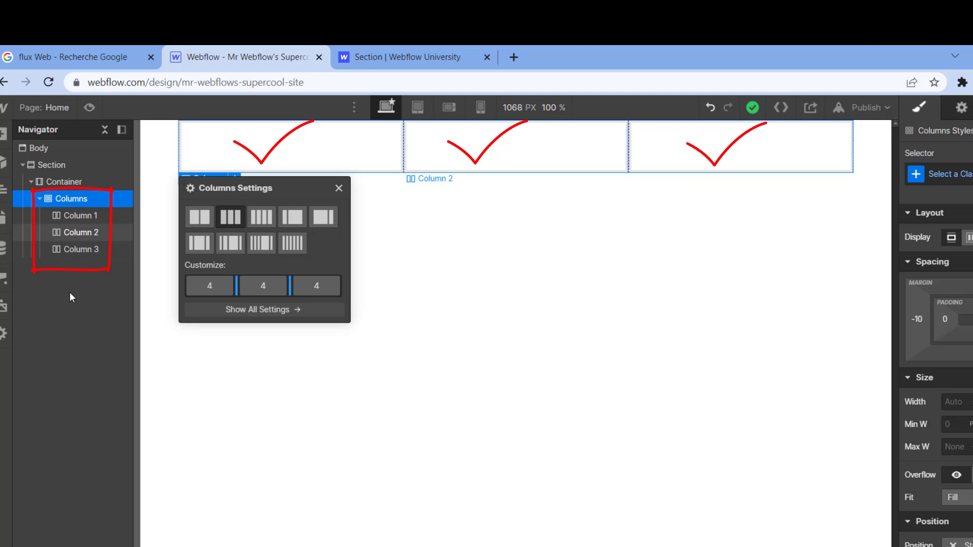
pyautogui.click(84, 232)
pyautogui.click(339, 157)
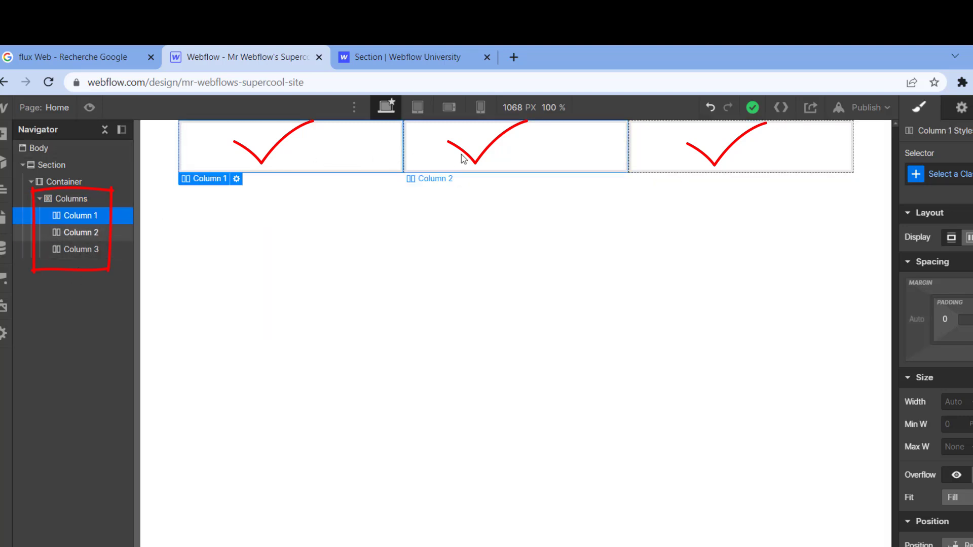
pyautogui.click(461, 157)
pyautogui.click(669, 154)
pyautogui.click(562, 153)
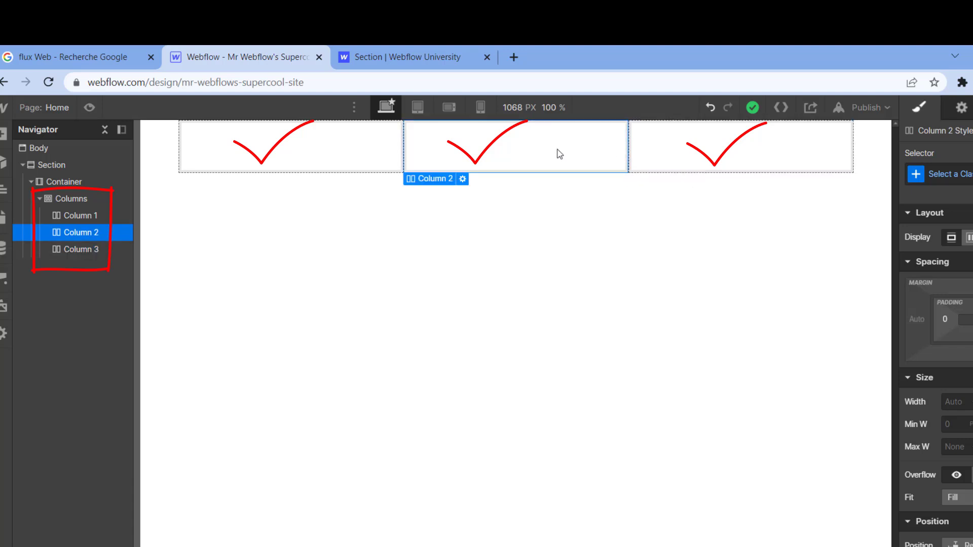
pyautogui.click(348, 162)
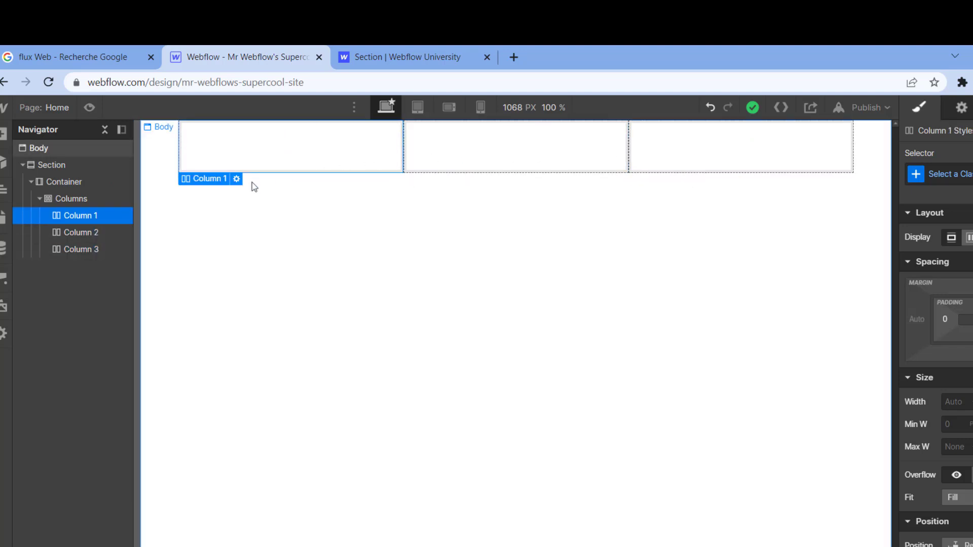
# Look over the CMS Collections, Ecommerce and Assets areas, dismissing the offer to turn the website into a store.
pyautogui.click(1, 251)
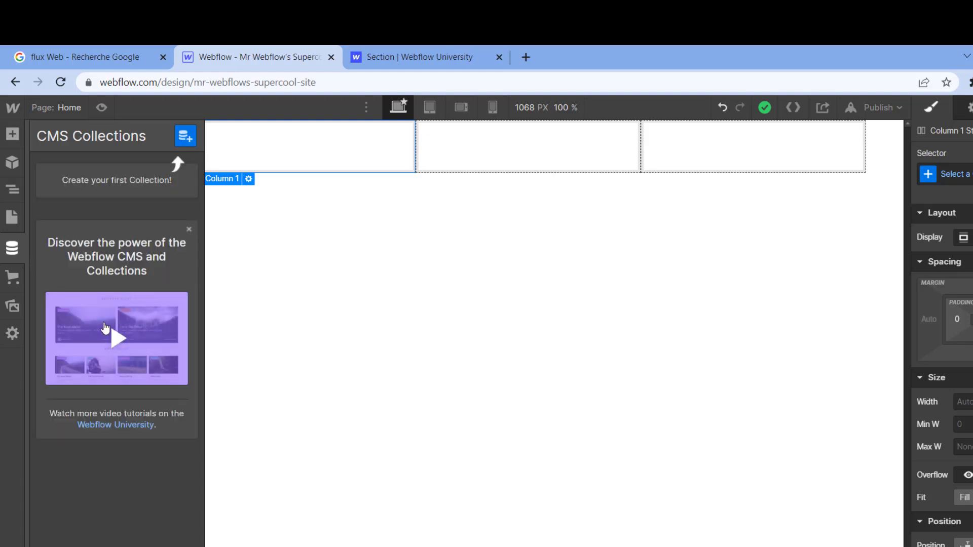
pyautogui.click(11, 279)
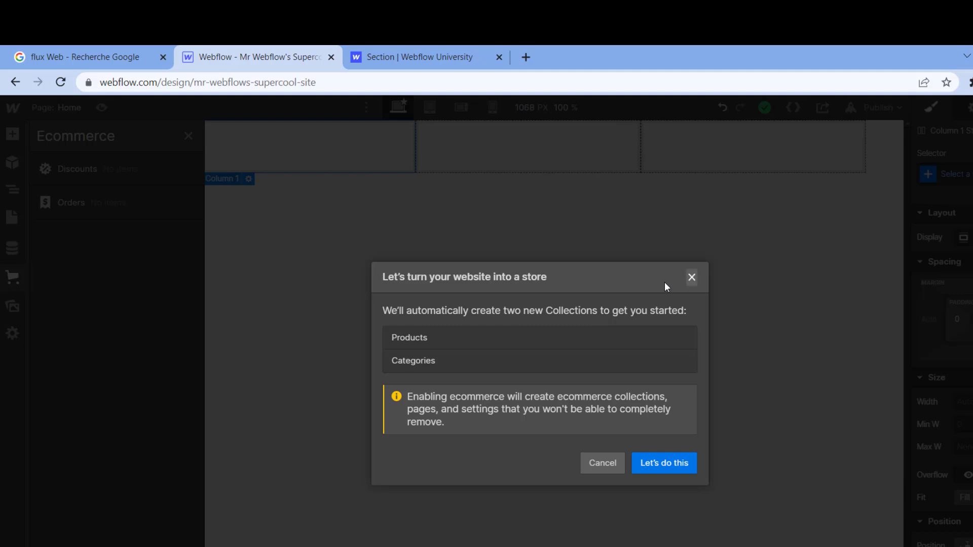
pyautogui.press('Escape')
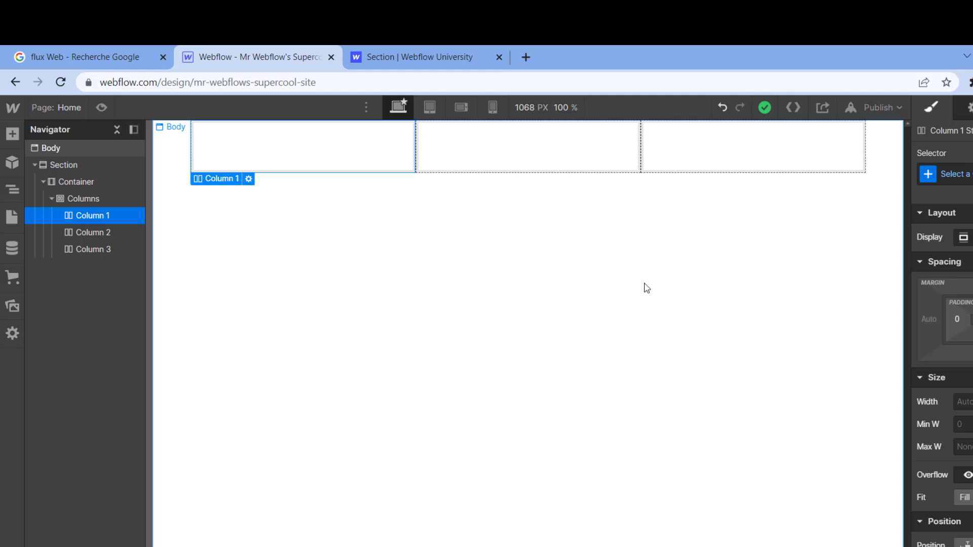
pyautogui.click(15, 308)
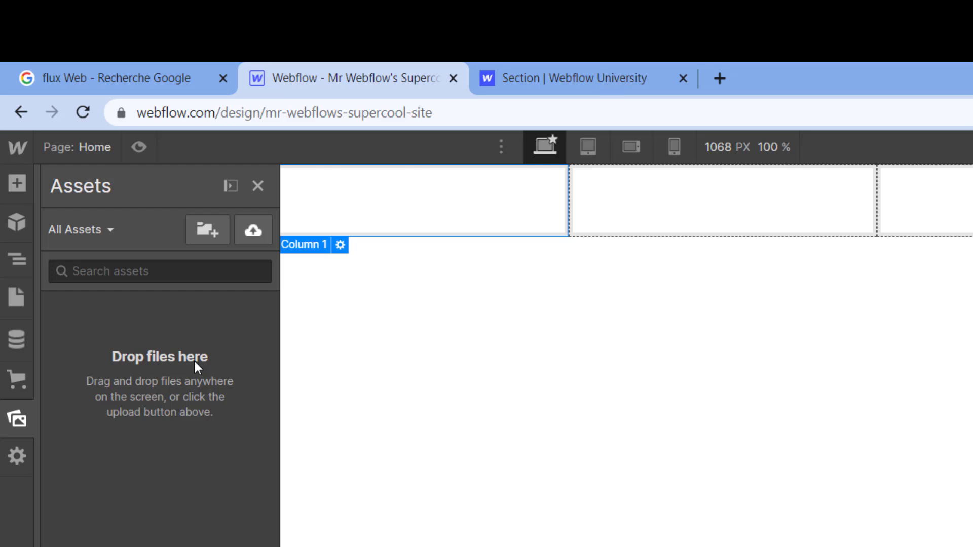
# Review the Search, General and Backups pages of the Designer settings, and return to the page's element tree.
pyautogui.click(25, 474)
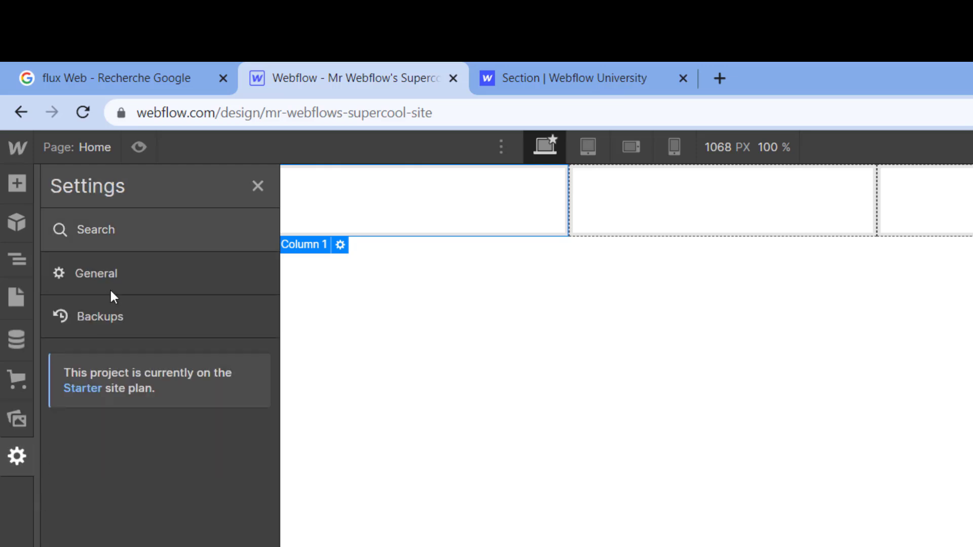
pyautogui.click(156, 243)
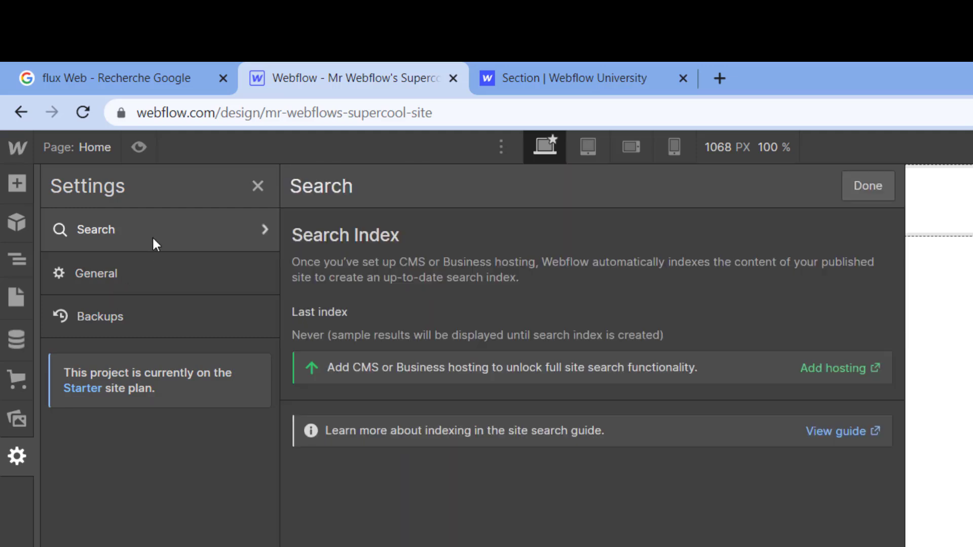
pyautogui.click(137, 280)
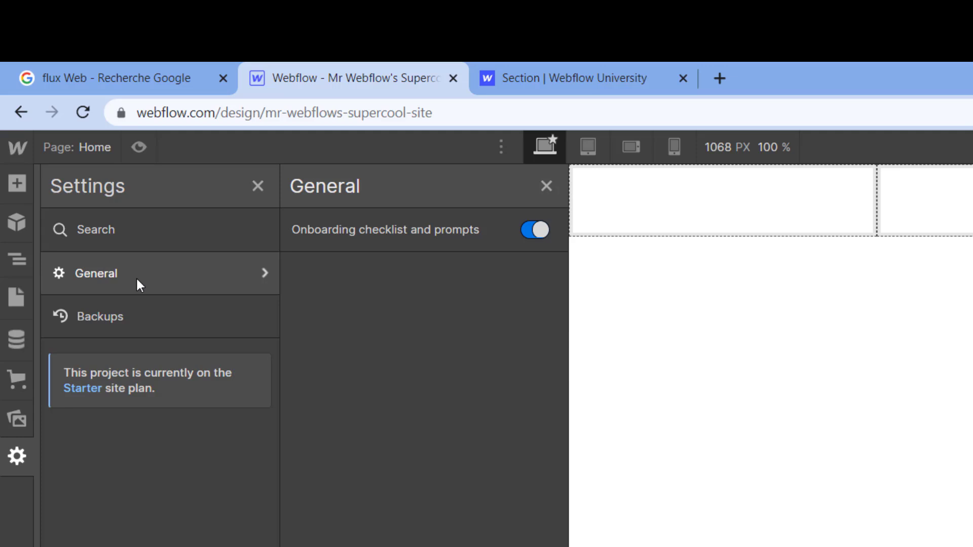
pyautogui.click(143, 328)
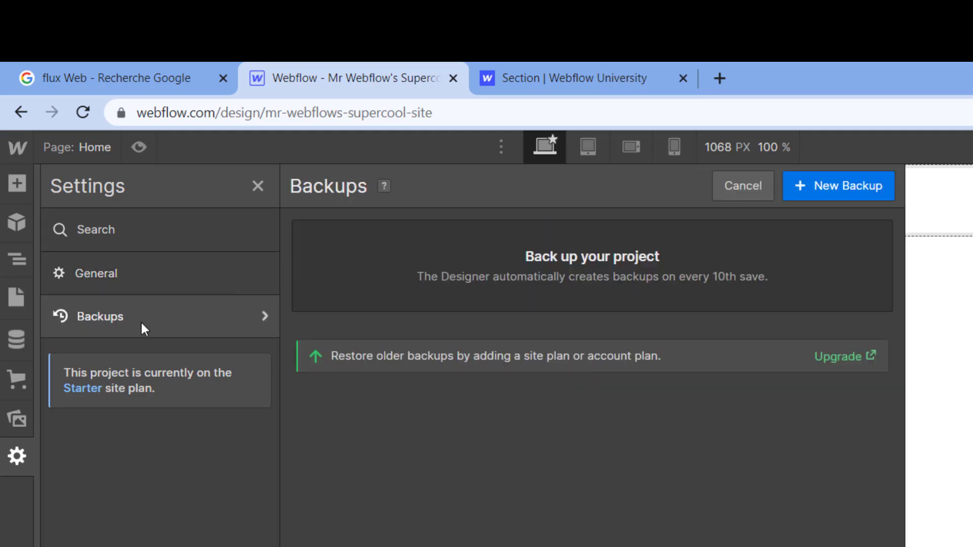
pyautogui.click(18, 458)
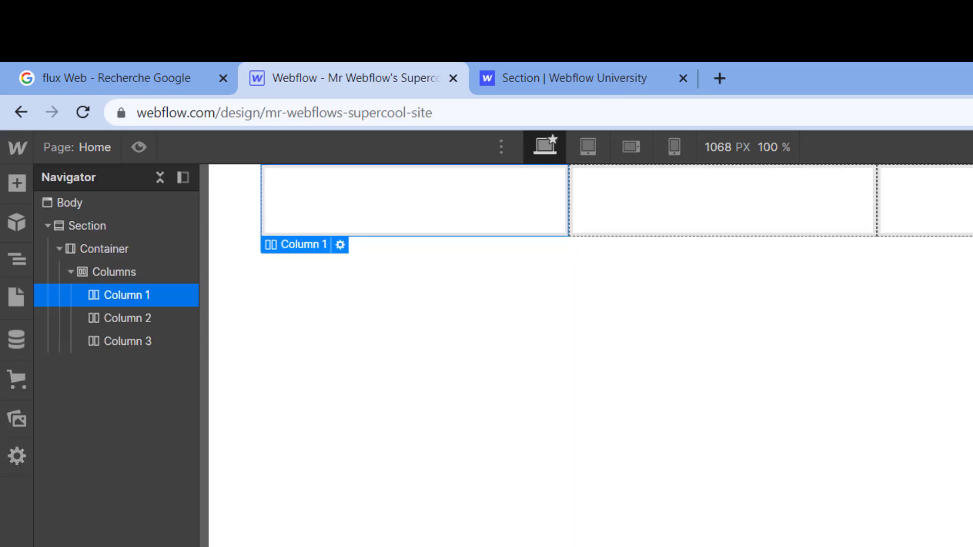
# View the current page's audits and bring up the Designer's quick search.
pyautogui.hotkey('shift', 'a')
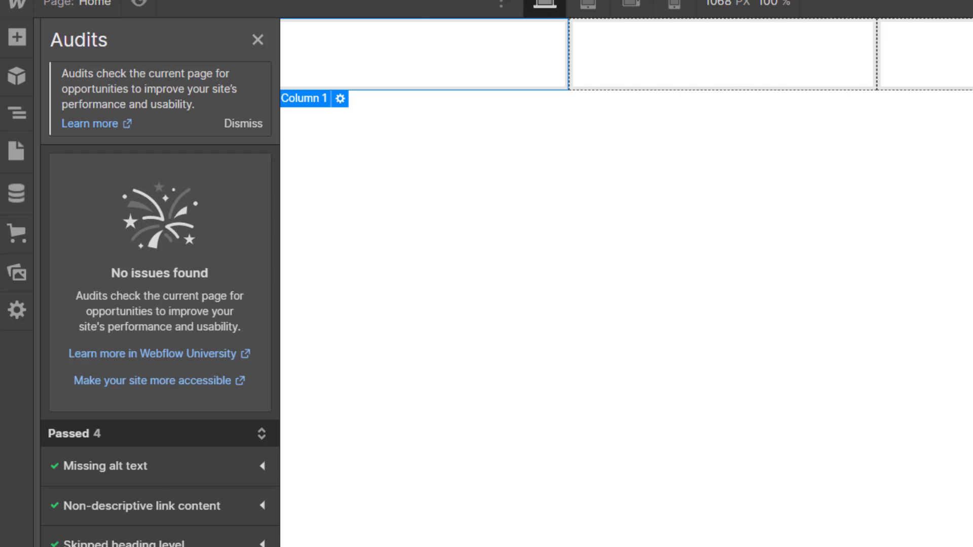
pyautogui.hotkey('ctrl', 'k')
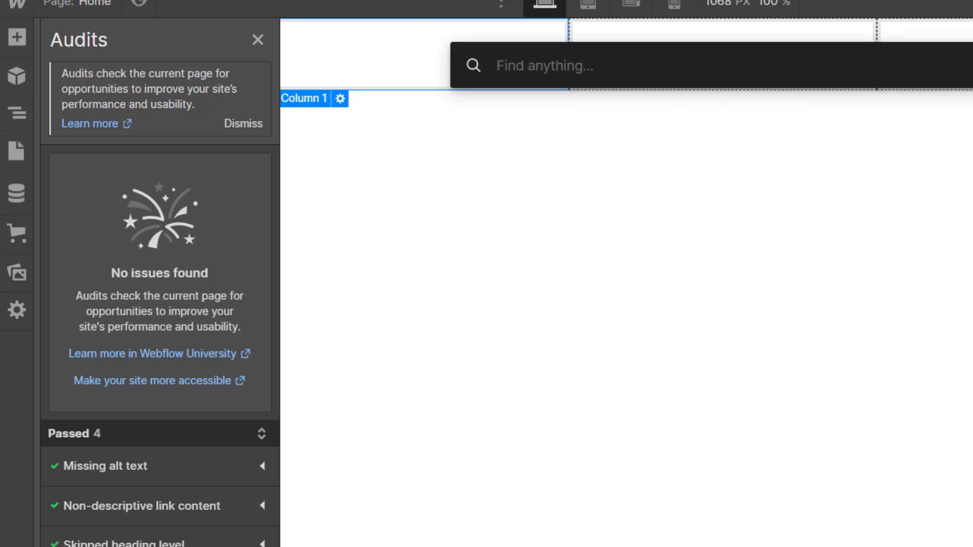